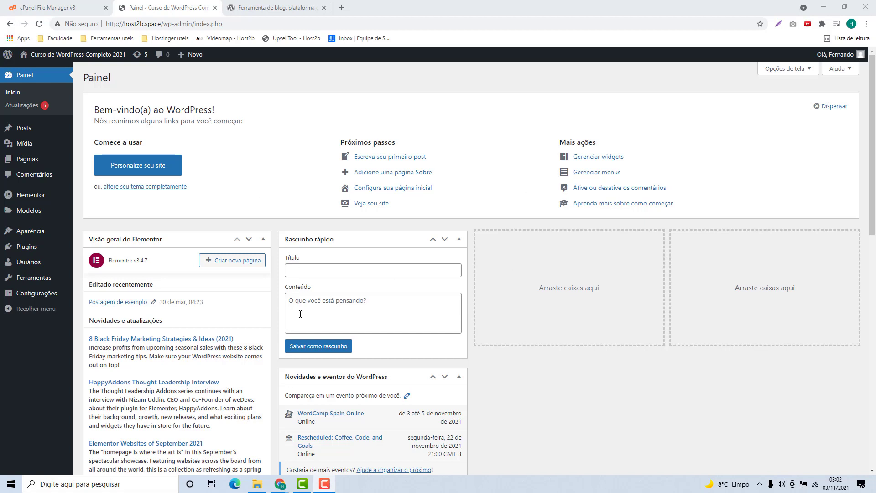
Open the site's installed themes and check which ones have a new version available.
left_click(20, 233)
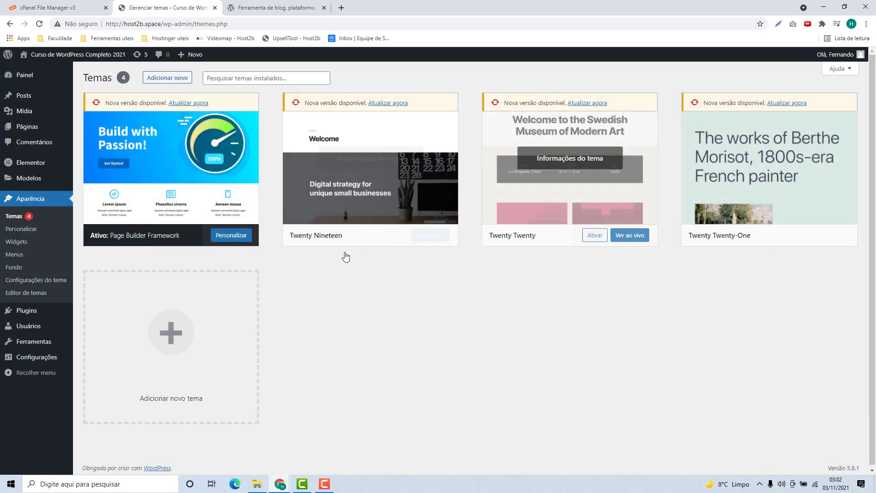
mouse_move(140, 131)
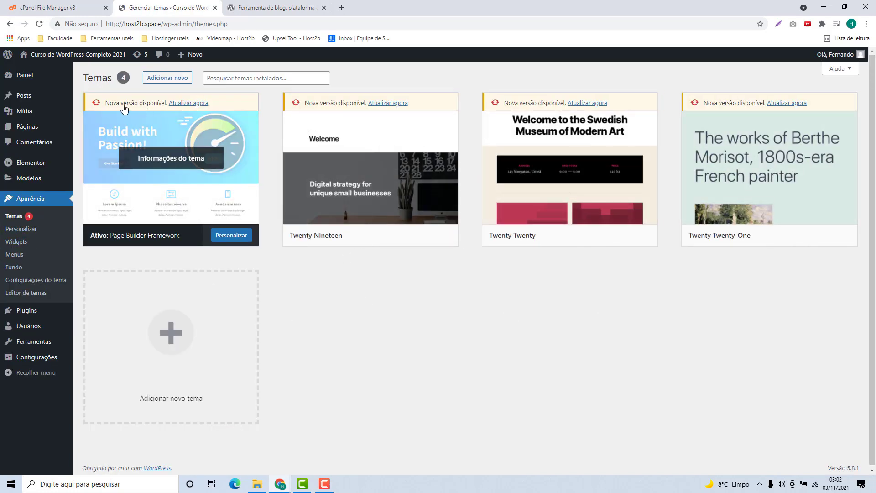
mouse_move(358, 116)
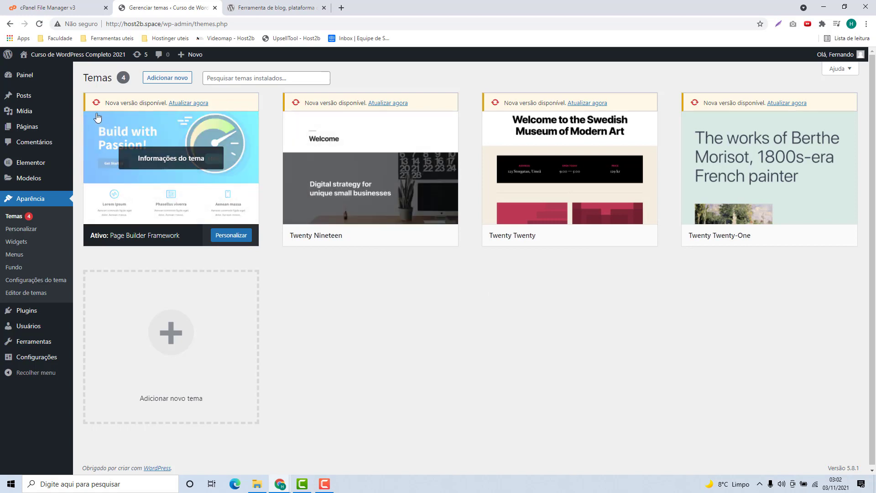
mouse_move(590, 102)
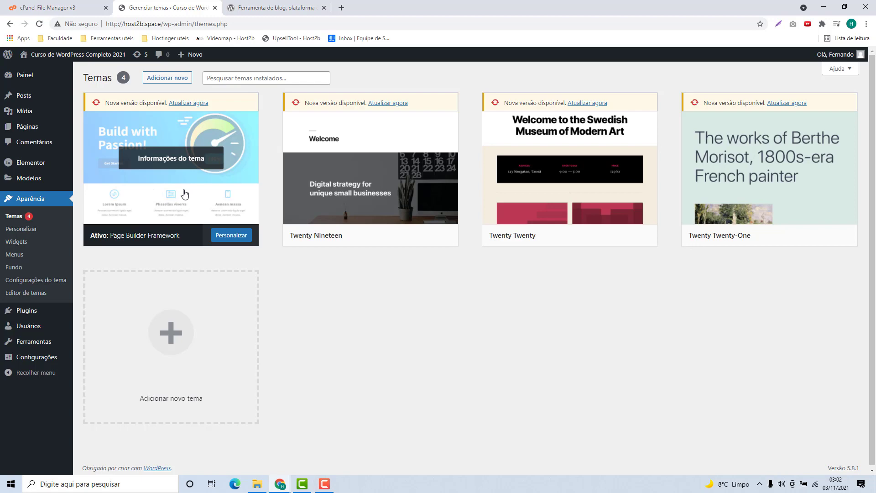
Switch to the cPanel File Manager and open the public_html/wp-content/themes folder.
left_click(31, 10)
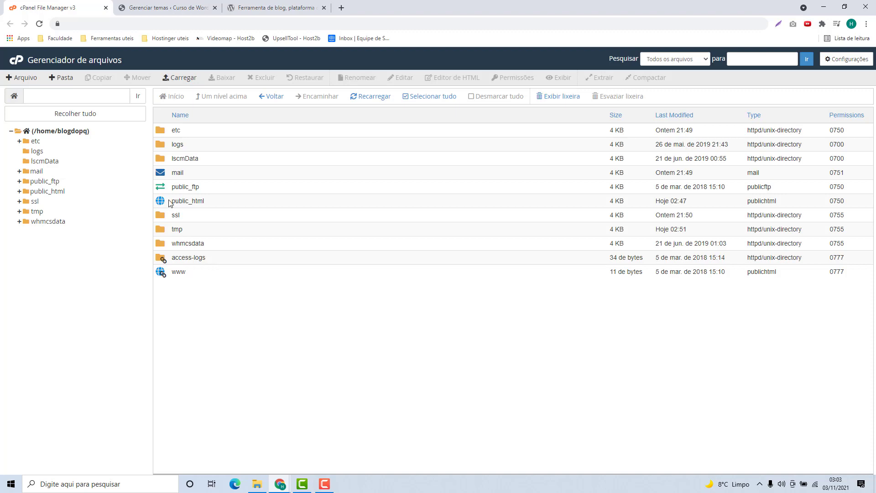
double_click(210, 205)
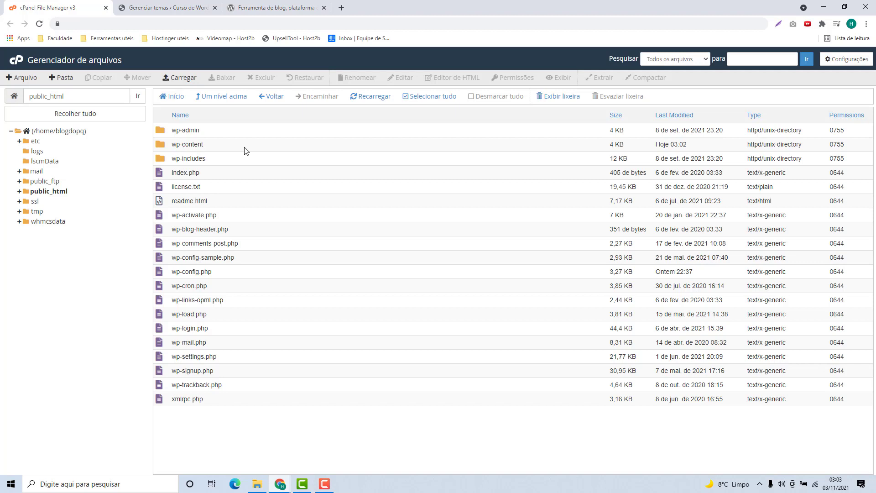
double_click(230, 146)
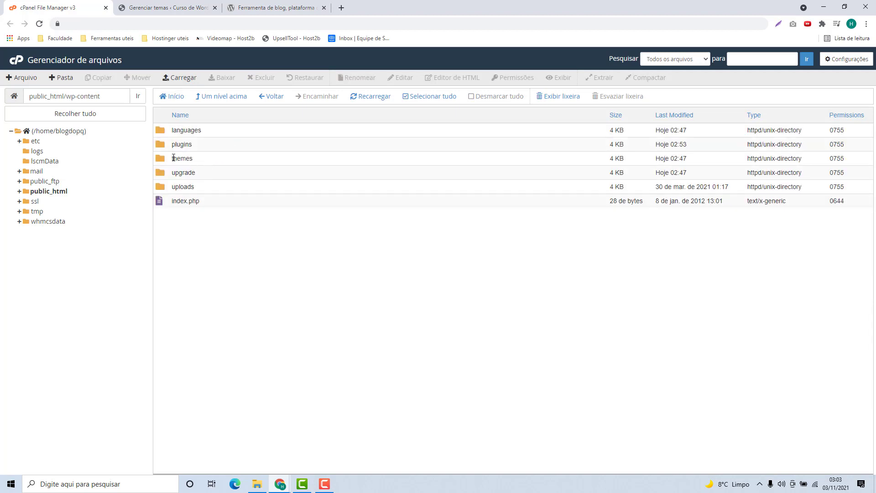
double_click(210, 166)
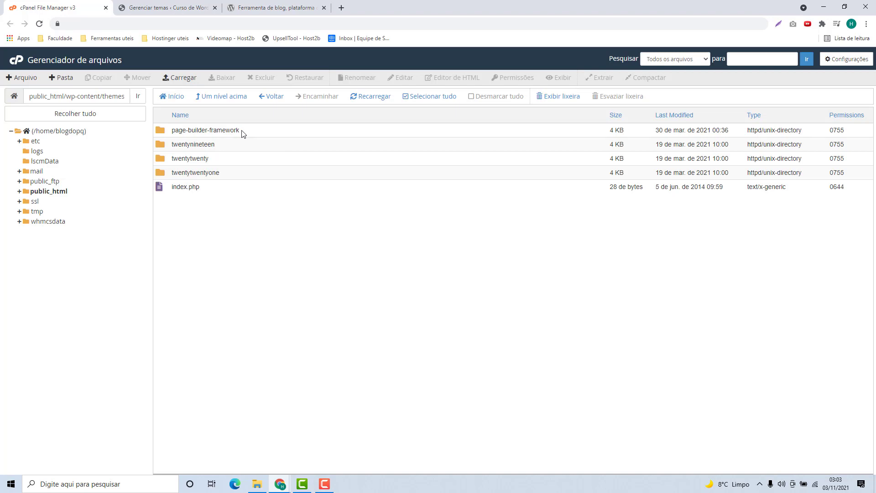
Switch to the WordPress.org site and search its theme directory for "page builder framework".
left_click(245, 13)
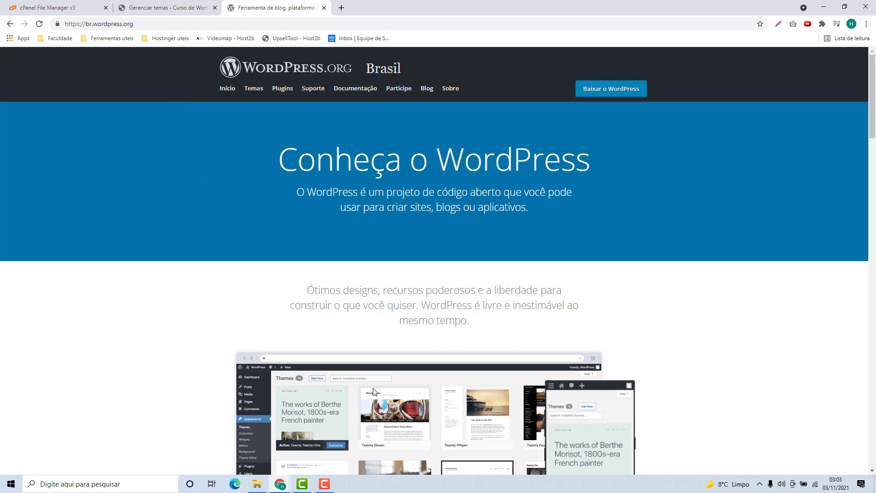
left_click(259, 91)
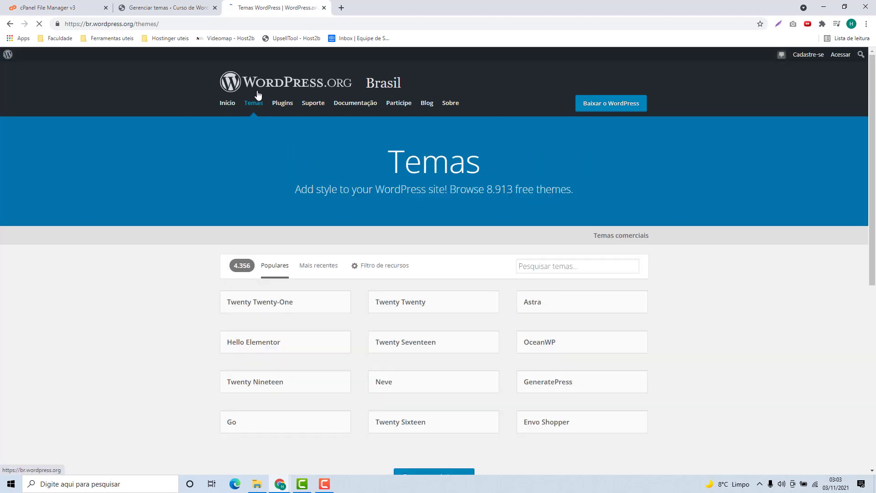
scroll(351, 330, "down", 15)
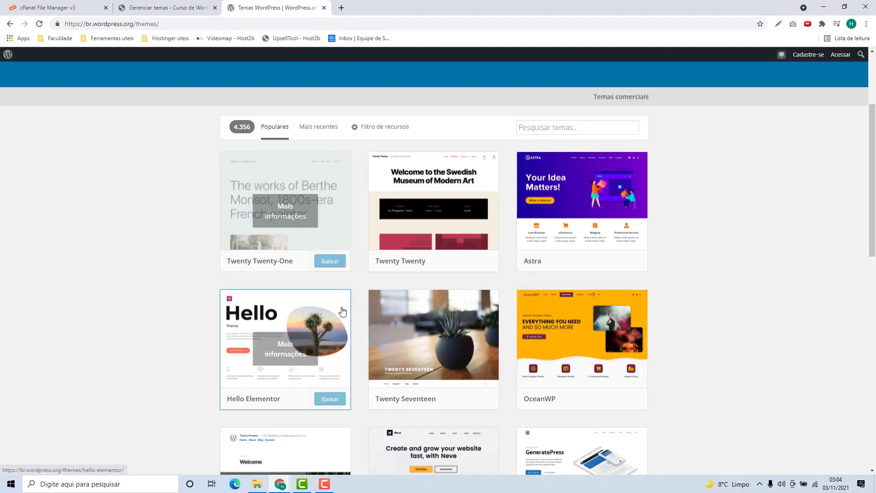
scroll(357, 308, "up", 15)
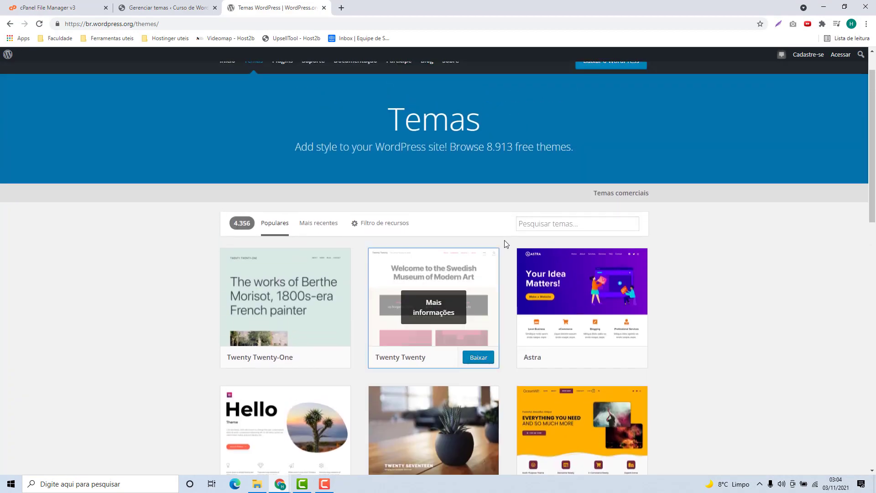
left_click(531, 226)
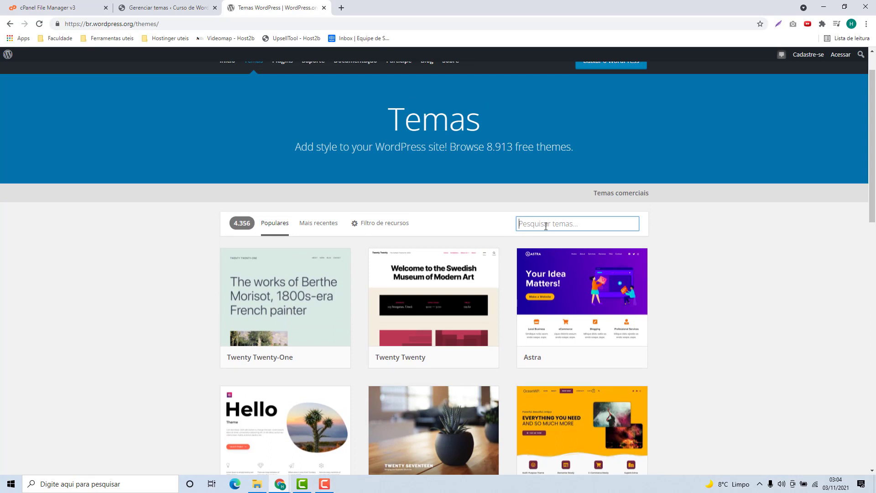
type("page builder f")
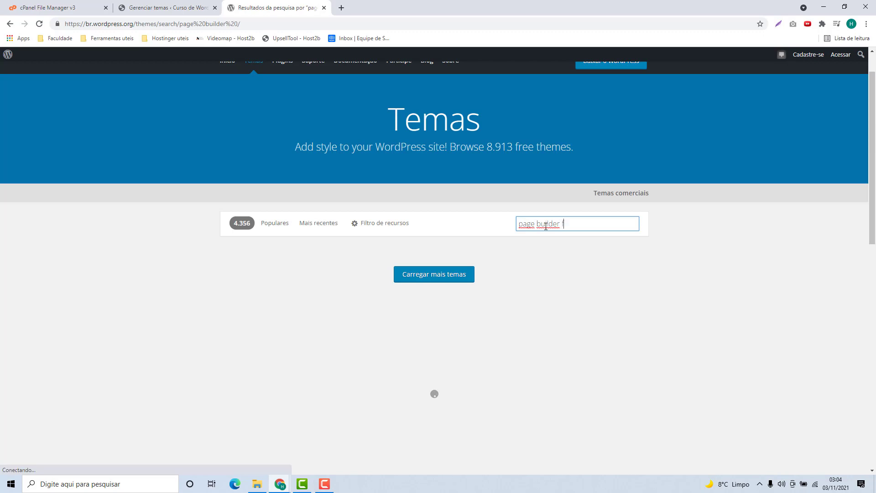
type("ramework")
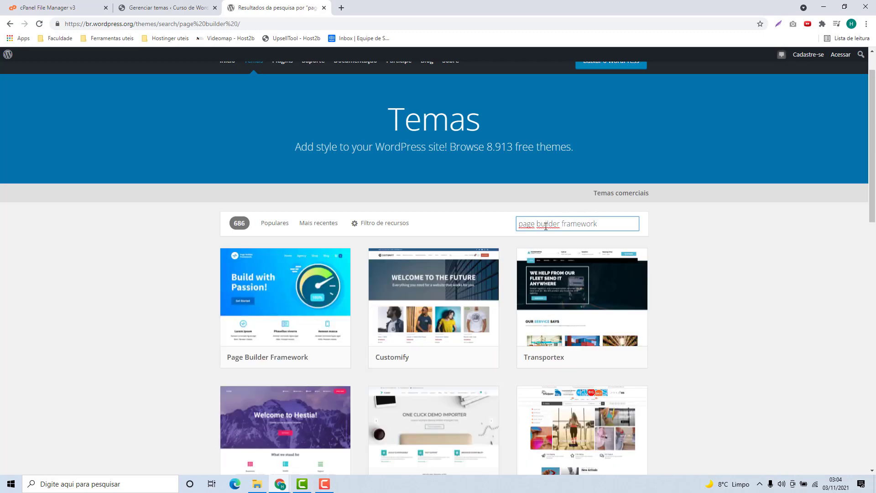
Open the Page Builder Framework theme's details and download its zip file.
mouse_move(256, 312)
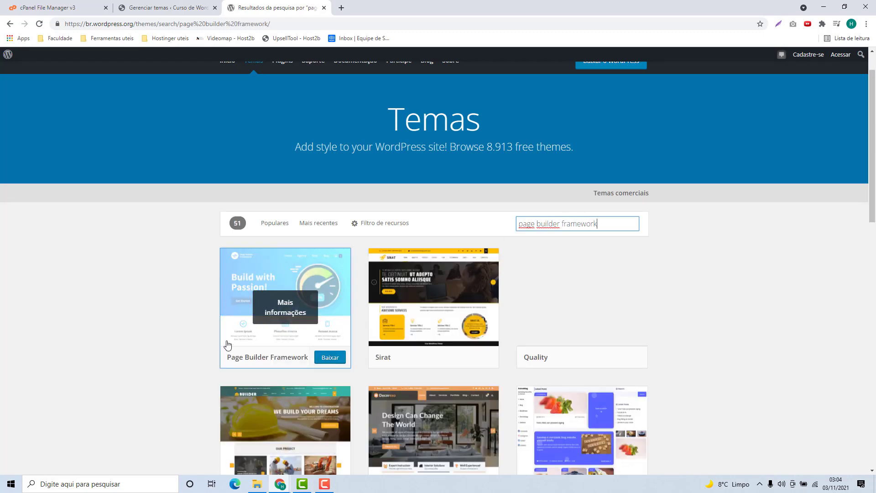
left_click(275, 311)
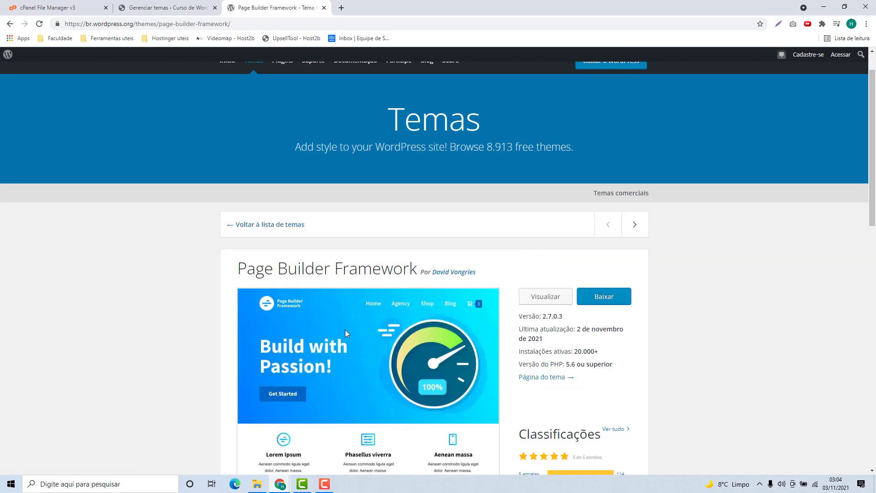
scroll(345, 330, "down", 2)
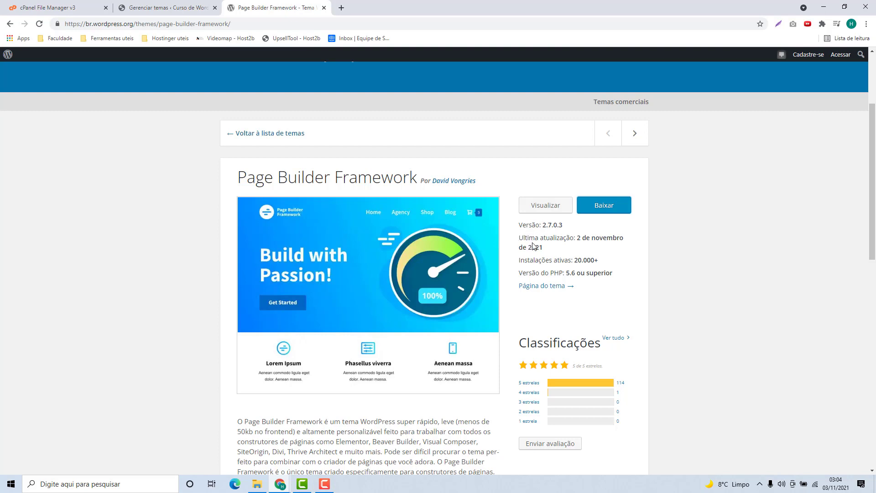
left_click(604, 207)
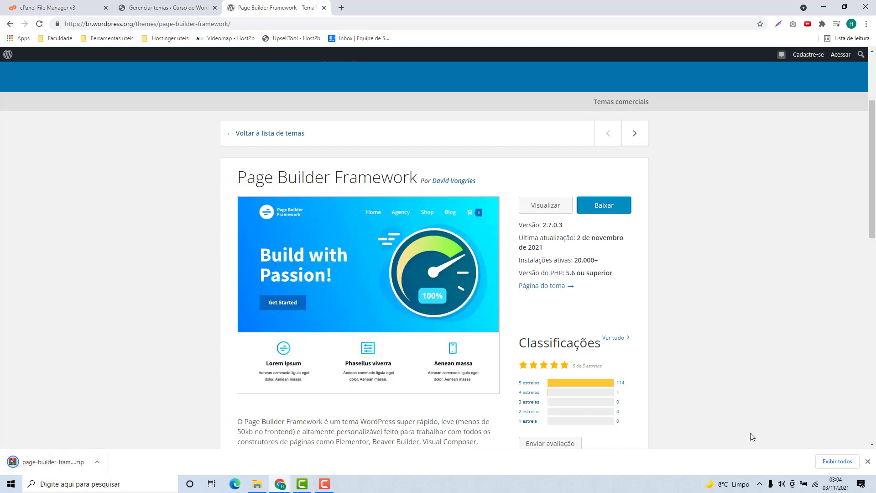
left_click(867, 462)
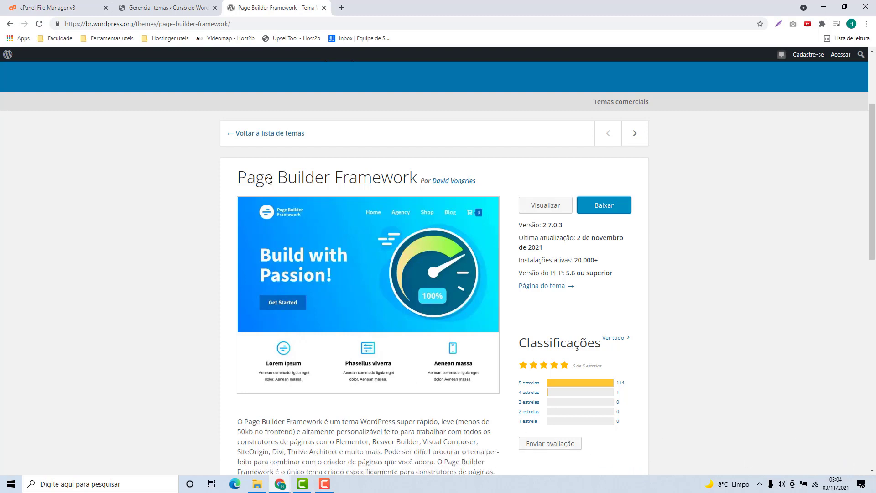
Return to the cPanel File Manager and upload page-builder-framework.2.7.0.3.zip from Downloads into the themes folder.
left_click(63, 8)
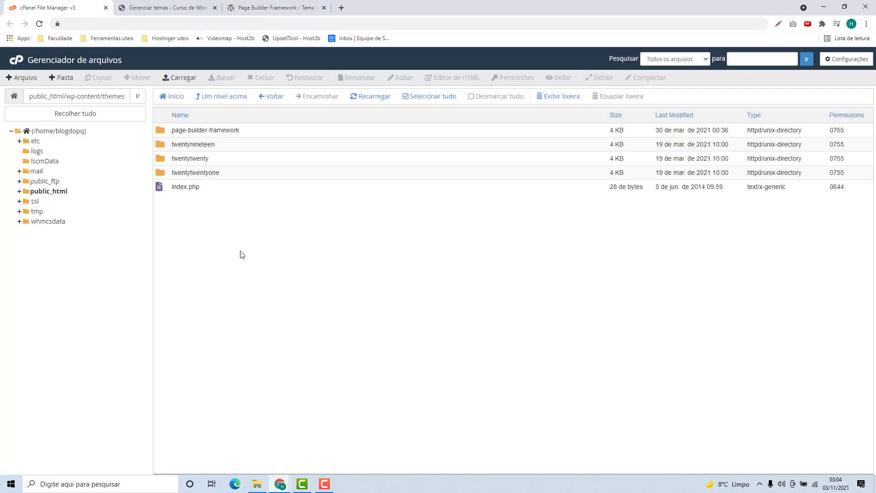
left_click(182, 79)
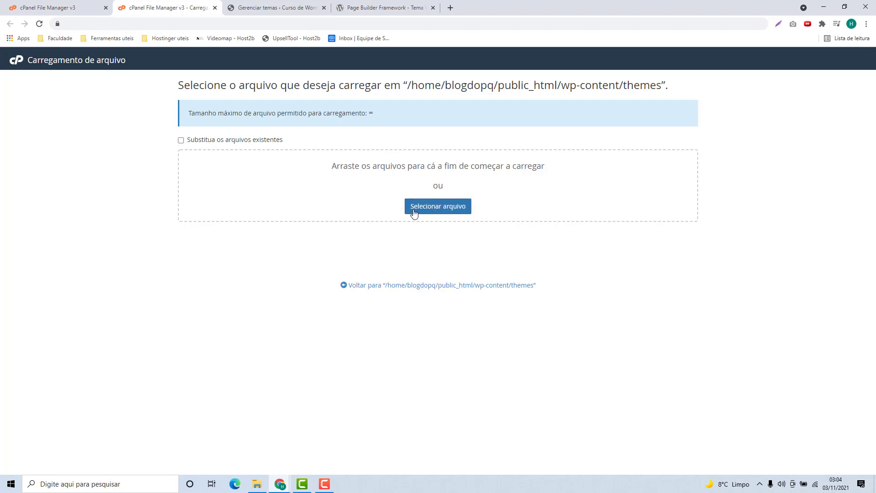
left_click(446, 213)
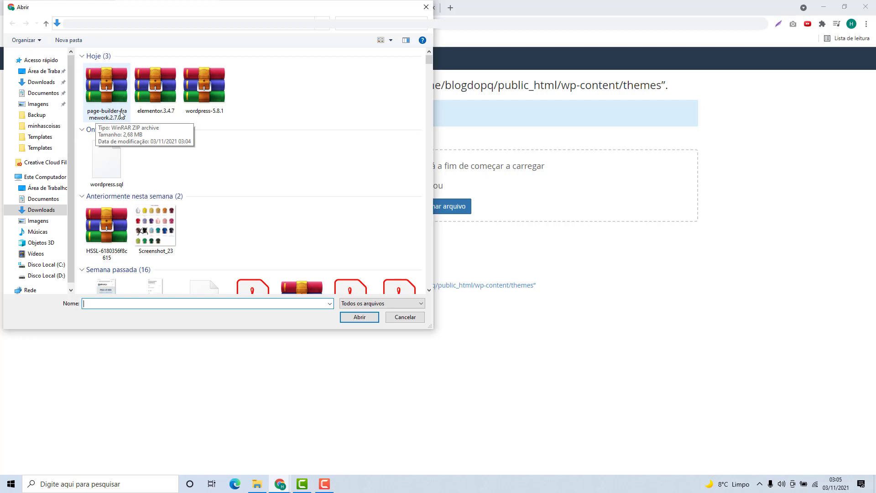
double_click(105, 91)
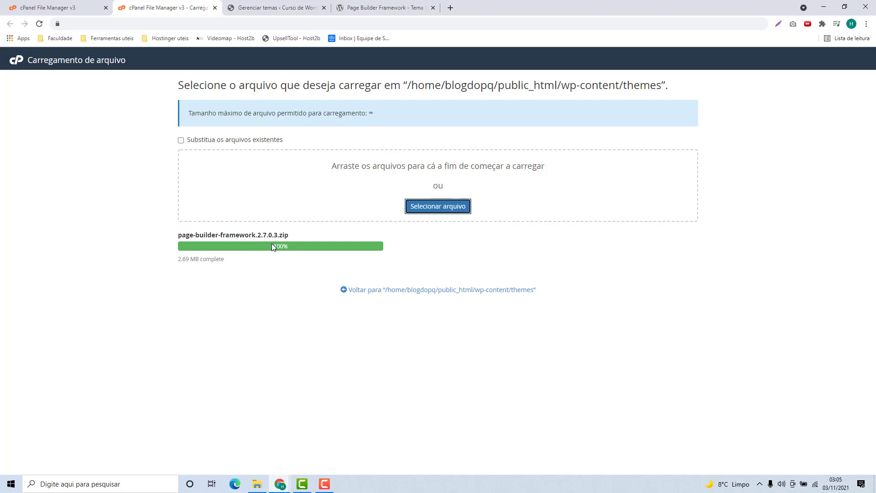
left_click(368, 292)
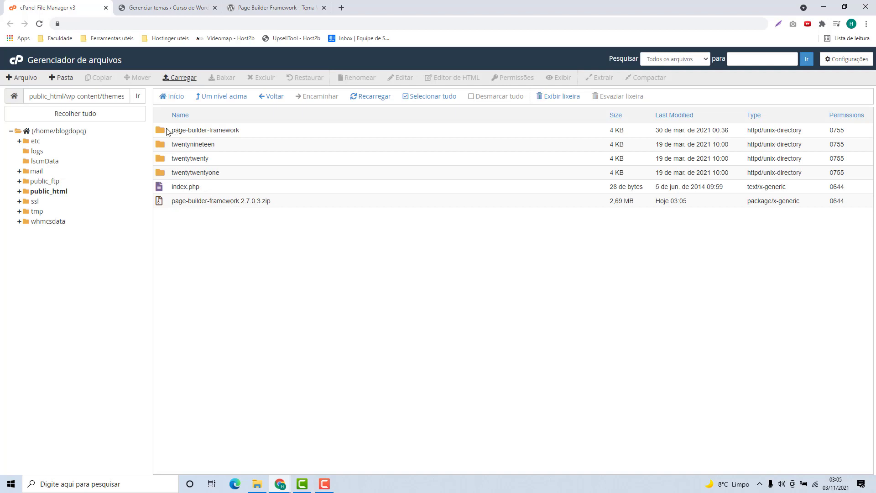
Rename the page-builder-framework folder to page-builder-framework-antigo.
left_click(244, 131)
right_click(250, 129)
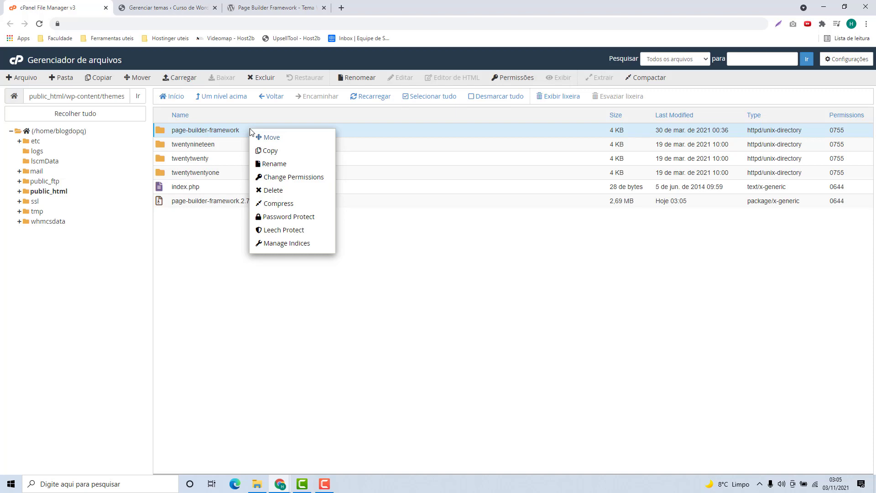
left_click(269, 164)
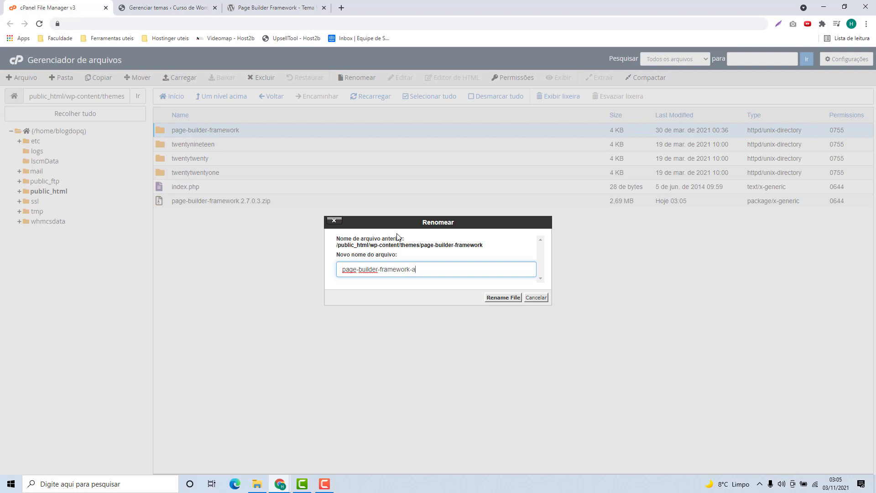
type("-antigo")
left_click(502, 297)
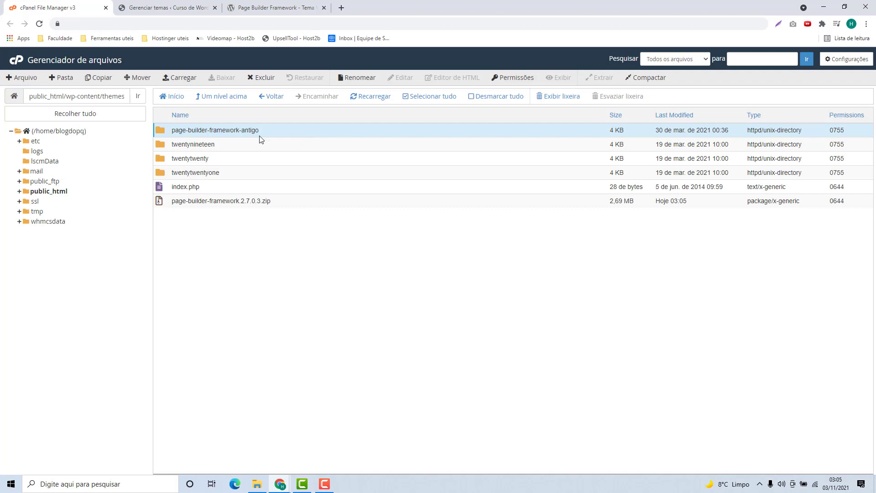
Extract page-builder-framework.2.7.0.3.zip into /public_html/wp-content/themes and reopen the themes folder to refresh its listing.
left_click(173, 205)
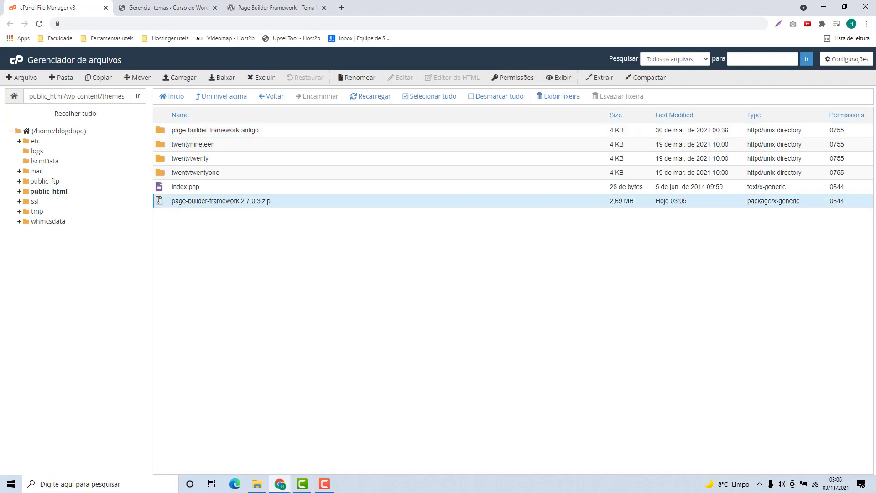
right_click(276, 202)
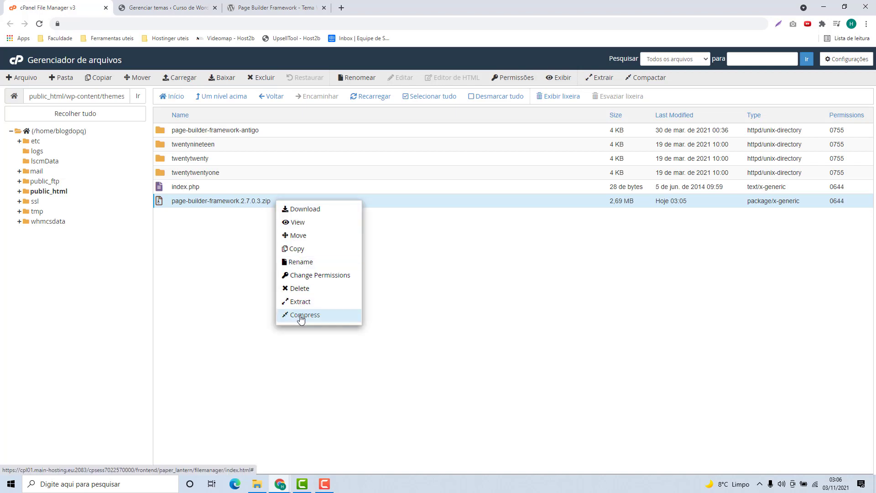
left_click(292, 302)
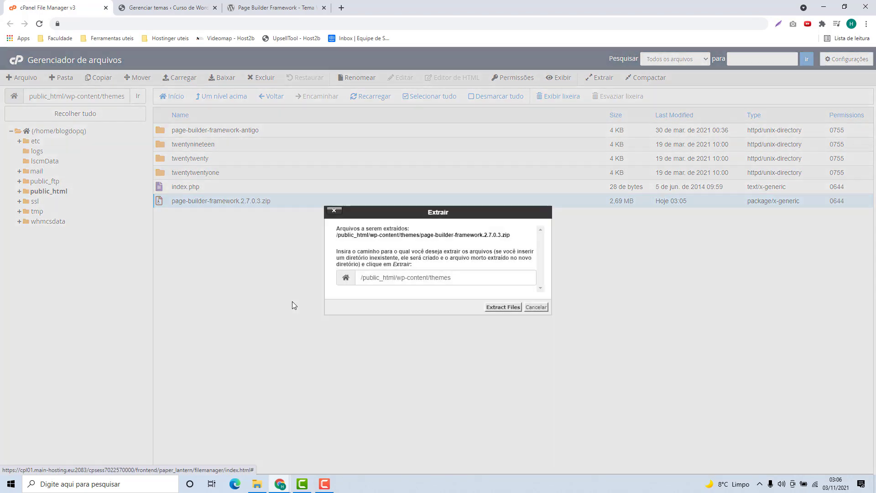
left_click(494, 308)
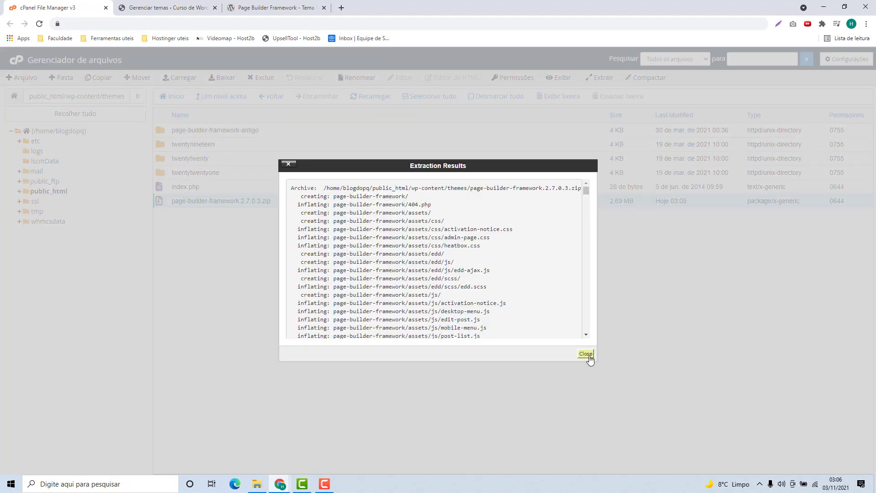
left_click(585, 354)
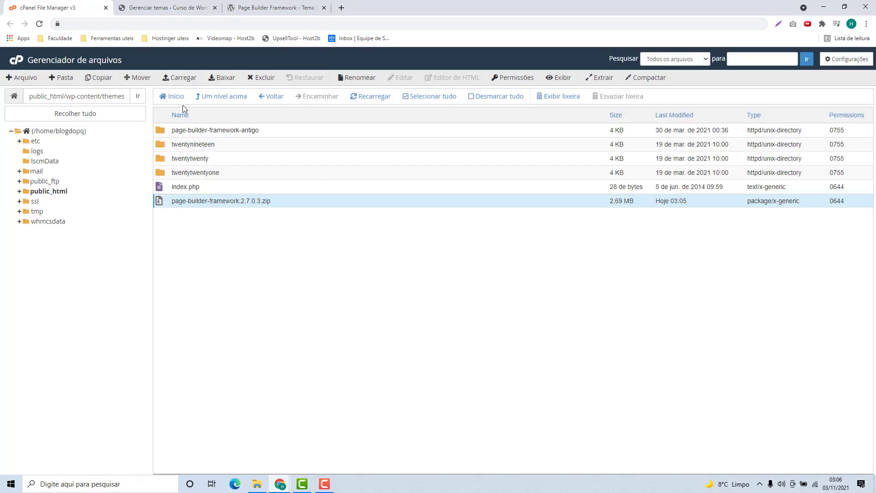
left_click(213, 96)
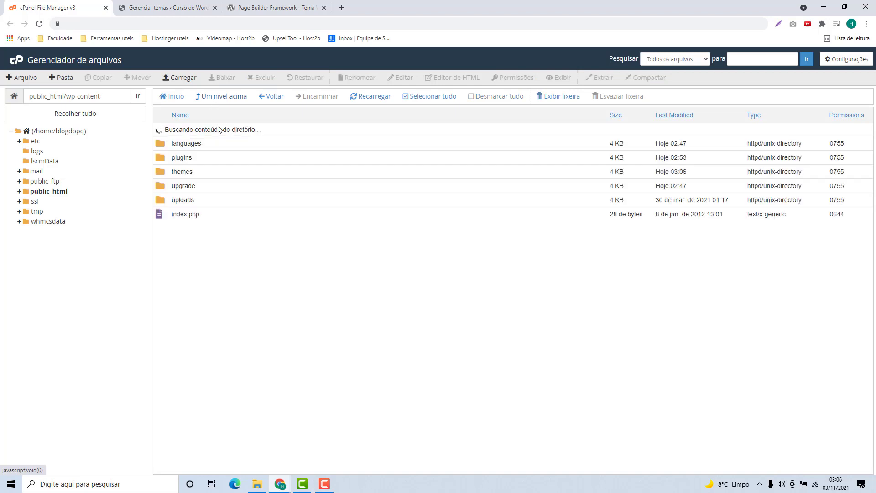
double_click(199, 160)
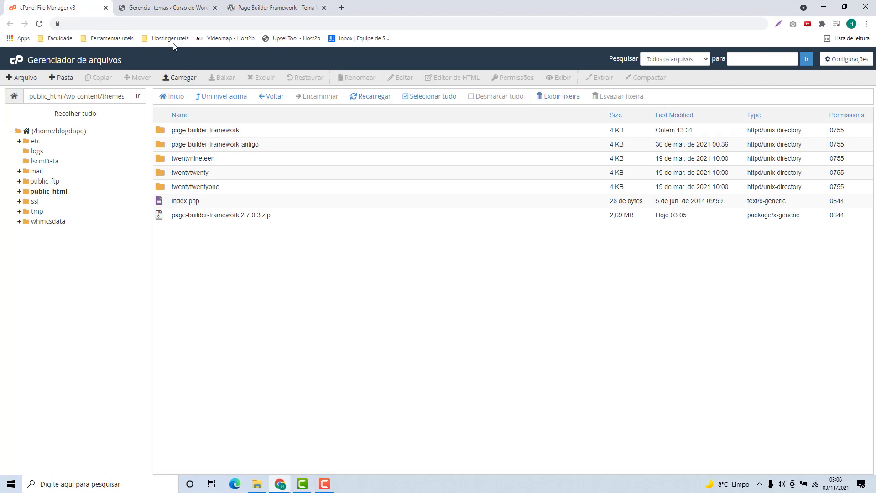
Switch to the WordPress themes page, reload it, and check the active Page Builder Framework theme's version in its details.
left_click(166, 8)
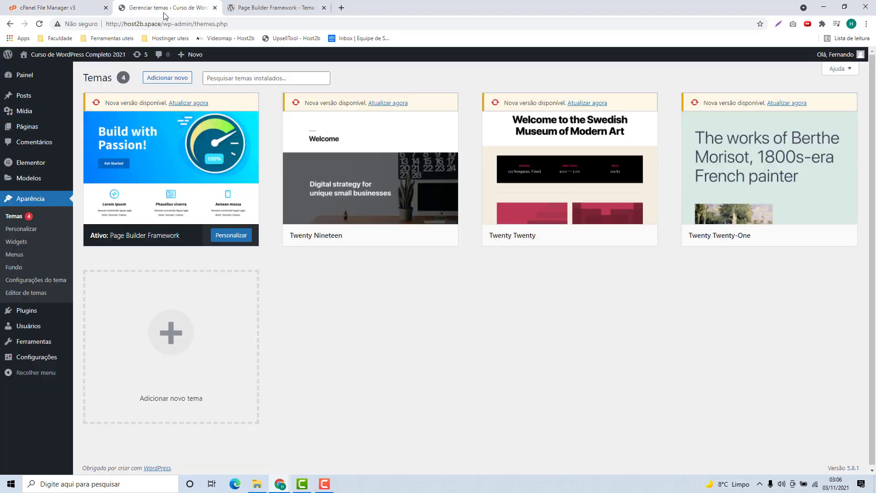
left_click(40, 25)
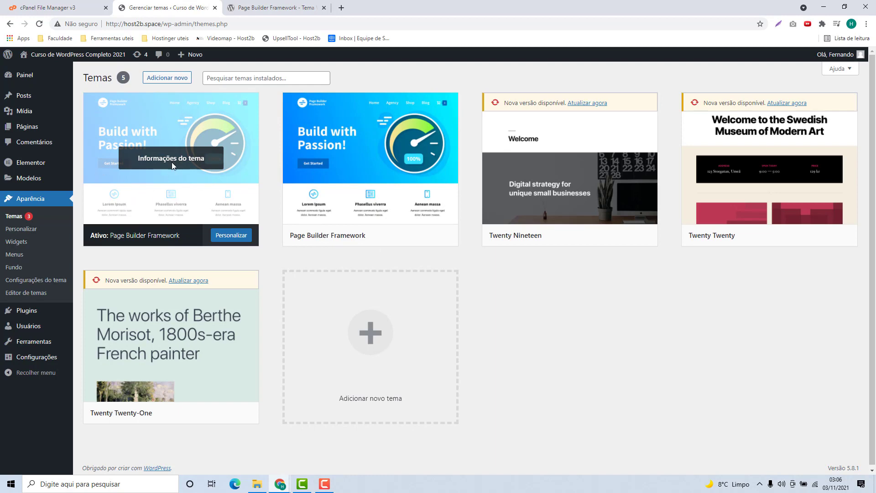
left_click(161, 157)
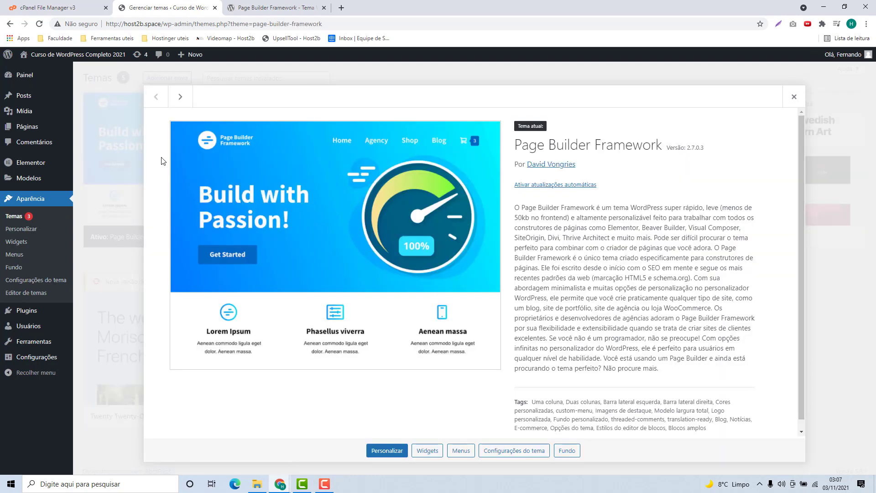
scroll(540, 233, "down", 1)
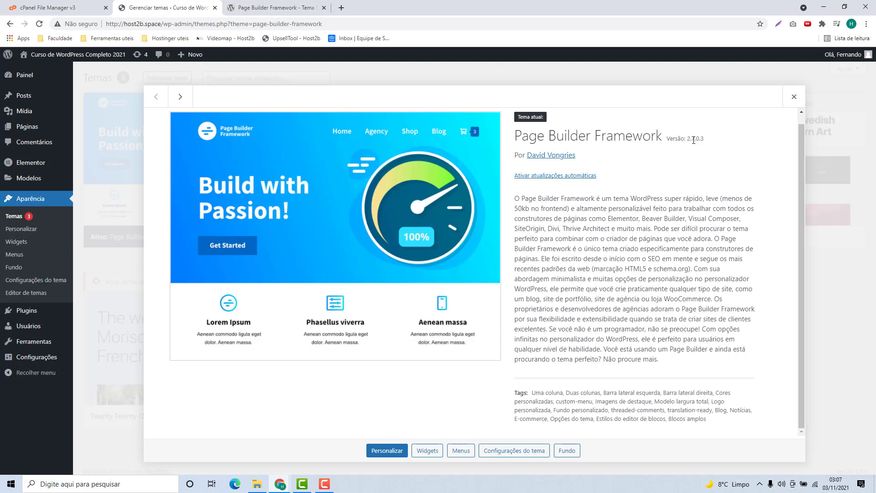
left_click(793, 96)
mouse_move(408, 232)
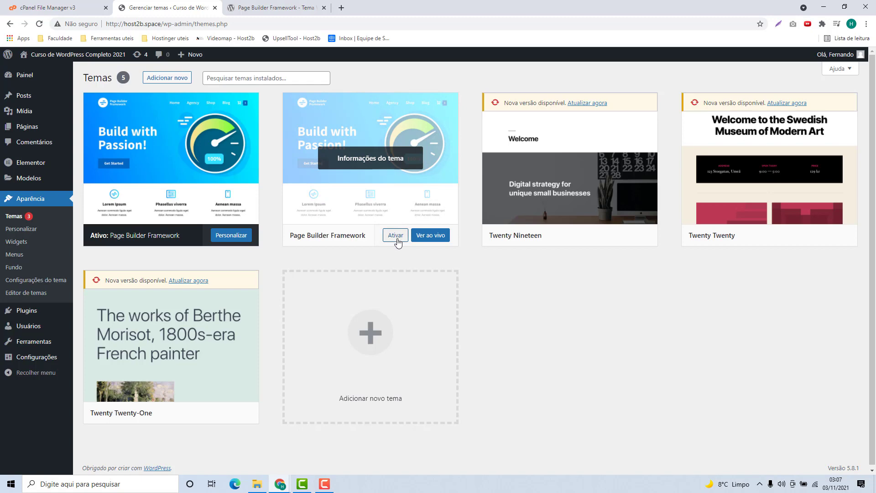
Return to the cPanel File Manager and permanently delete the page-builder-framework-antigo folder and page-builder-framework.2.7.0.3.zip, bypassing the trash.
left_click(37, 11)
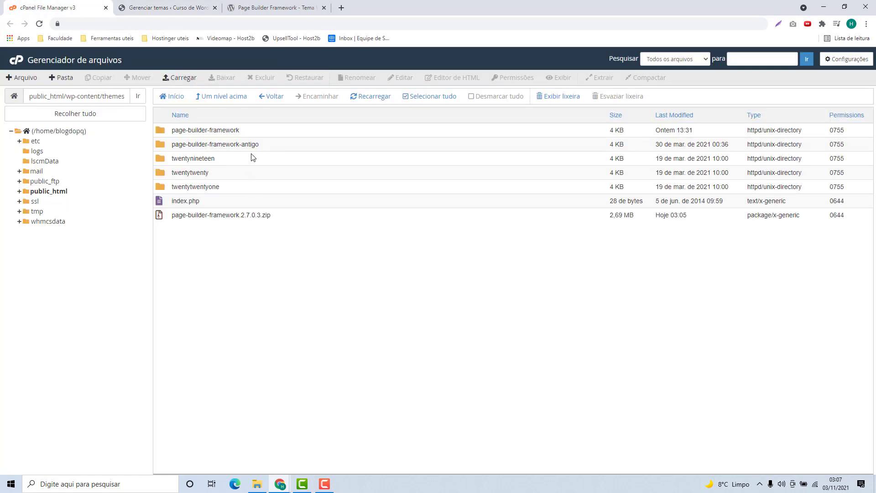
left_click(242, 146)
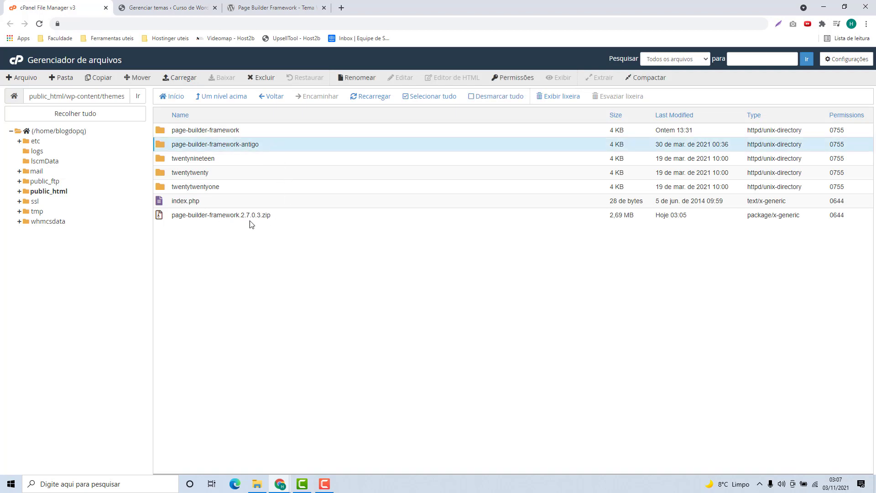
left_click(279, 217, "ctrl")
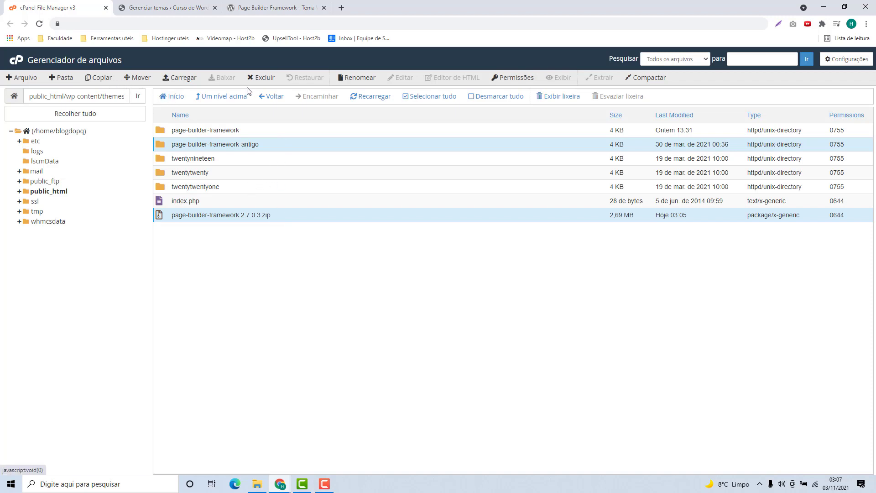
left_click(261, 81)
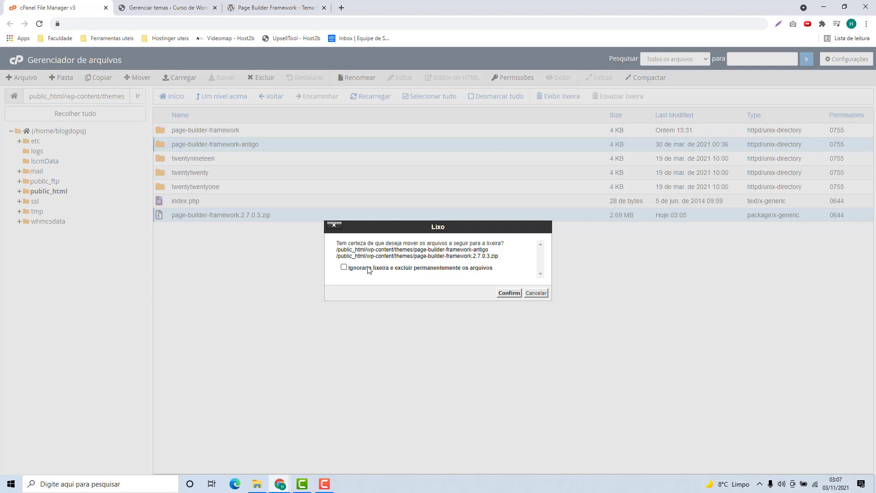
left_click(344, 267)
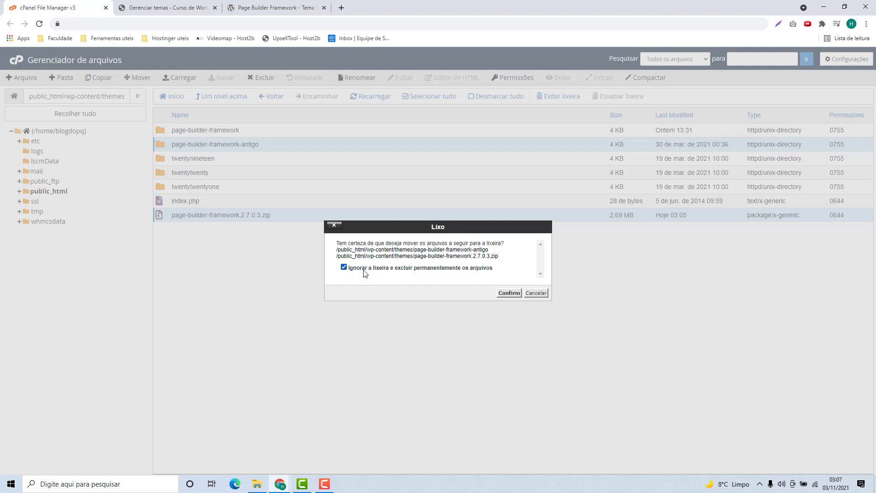
left_click(505, 297)
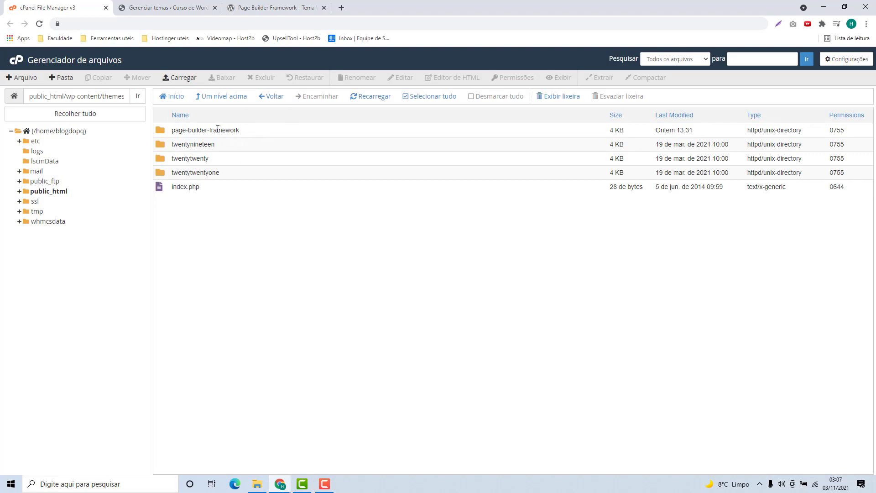
Go back to the WordPress themes page and reload it to check the installed themes after the cleanup.
left_click(171, 13)
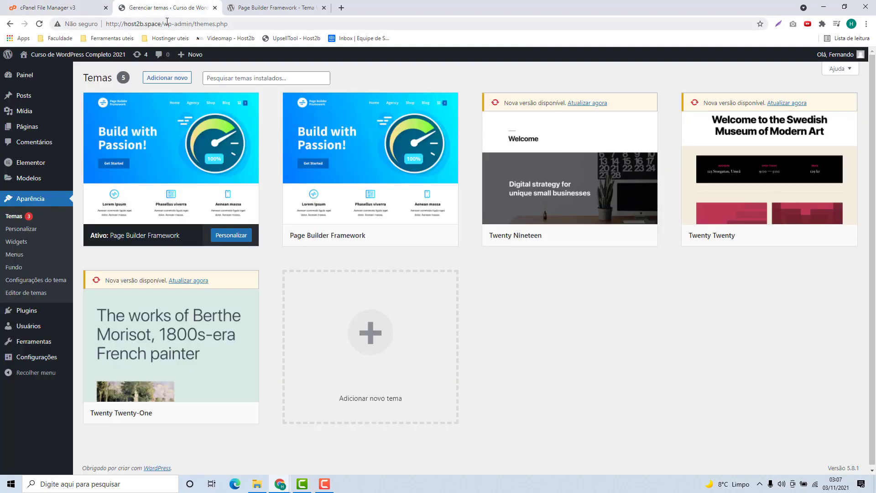
left_click(164, 24)
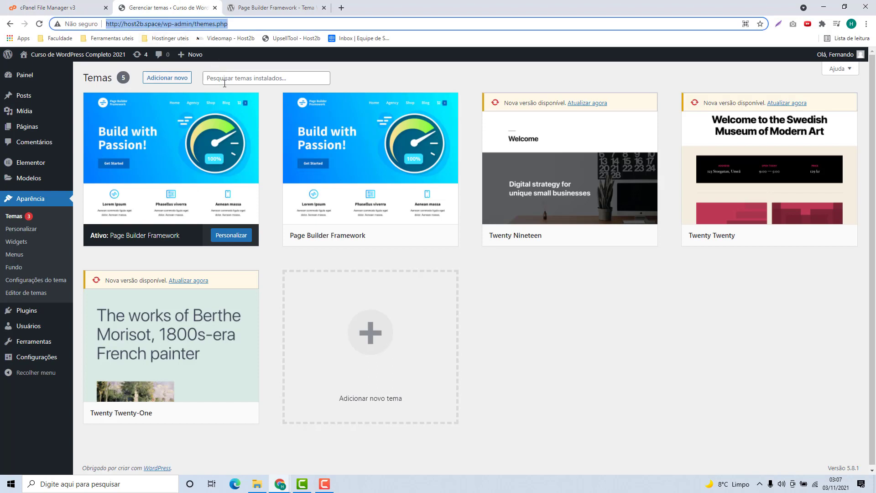
key("Return")
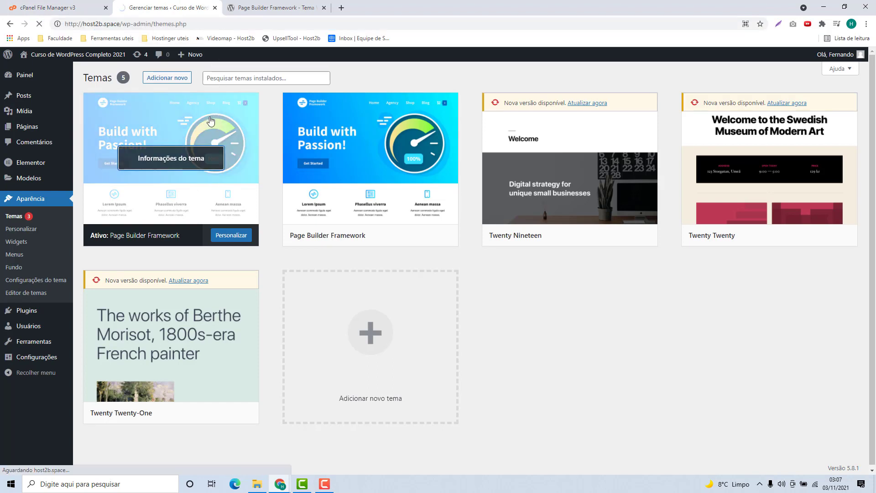